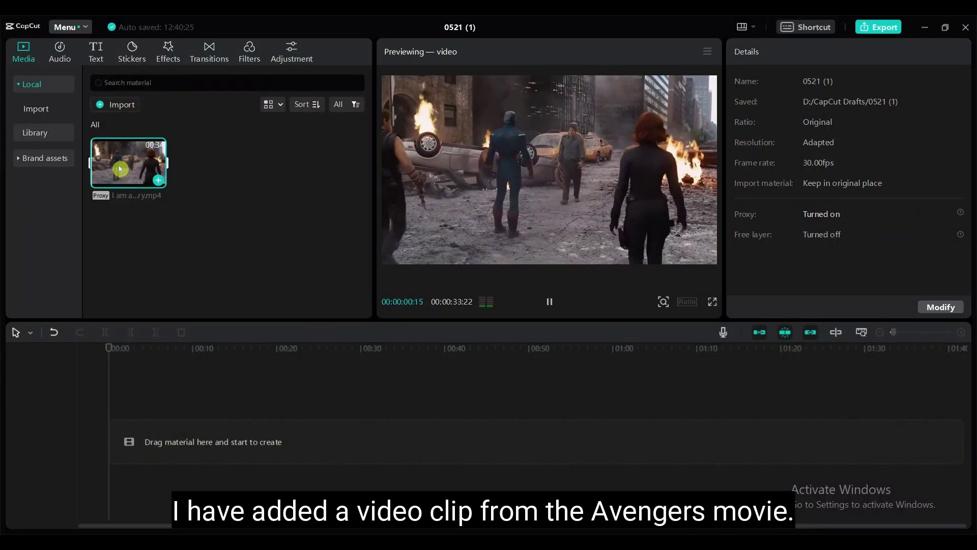
Place the Avengers clip on the timeline and play it from the start
left_click_drag(120, 169, 109, 441)
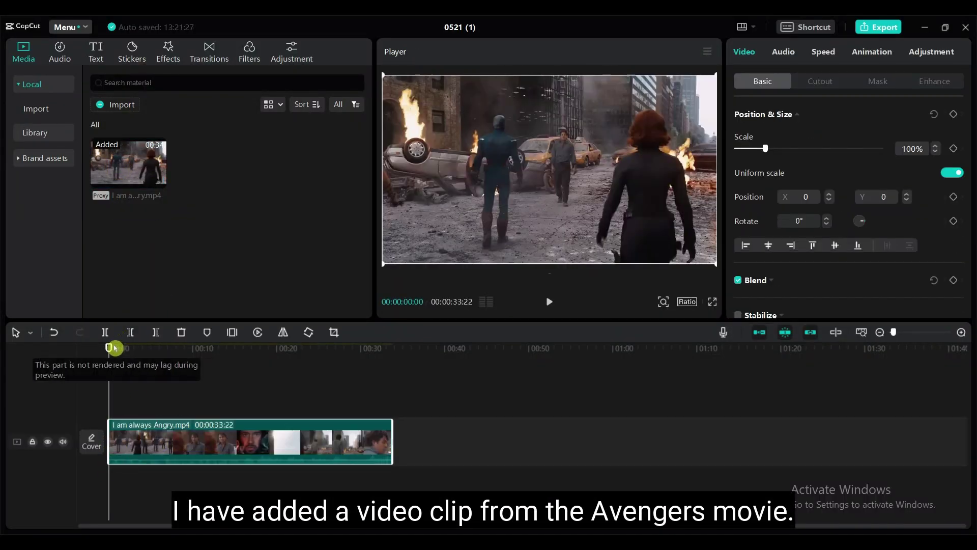
left_click(110, 348)
left_click(549, 301)
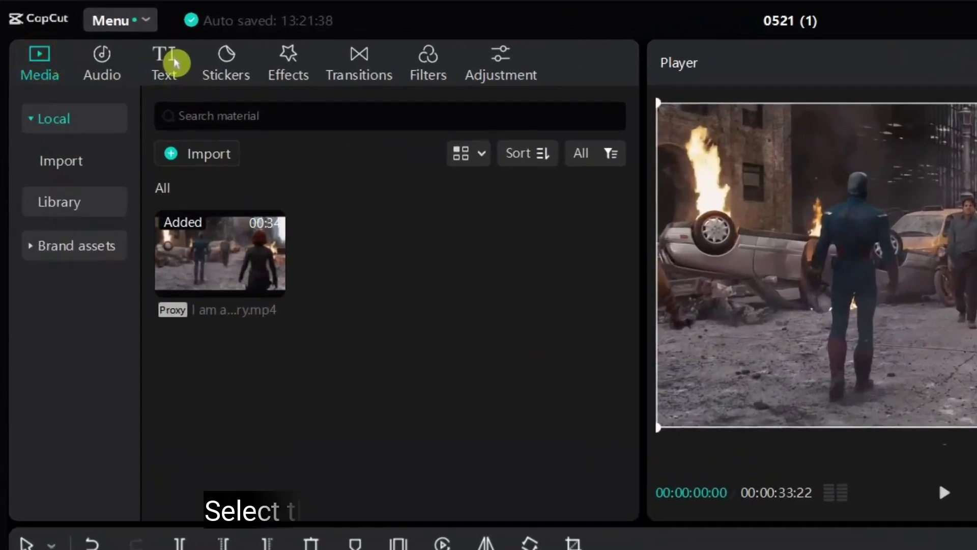
Bring up Auto captions under Text with English as the speech language
left_click(96, 51)
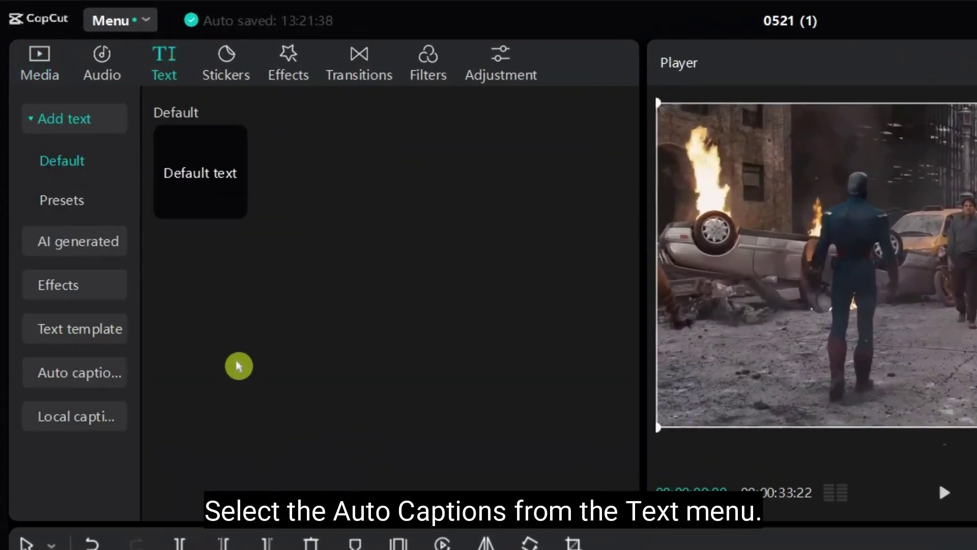
left_click_drag(140, 340, 176, 352)
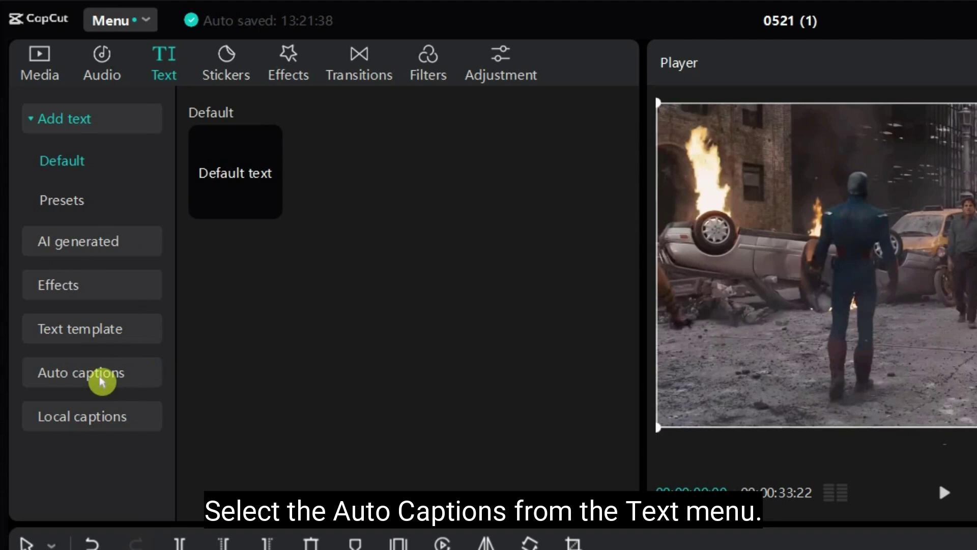
left_click(102, 381)
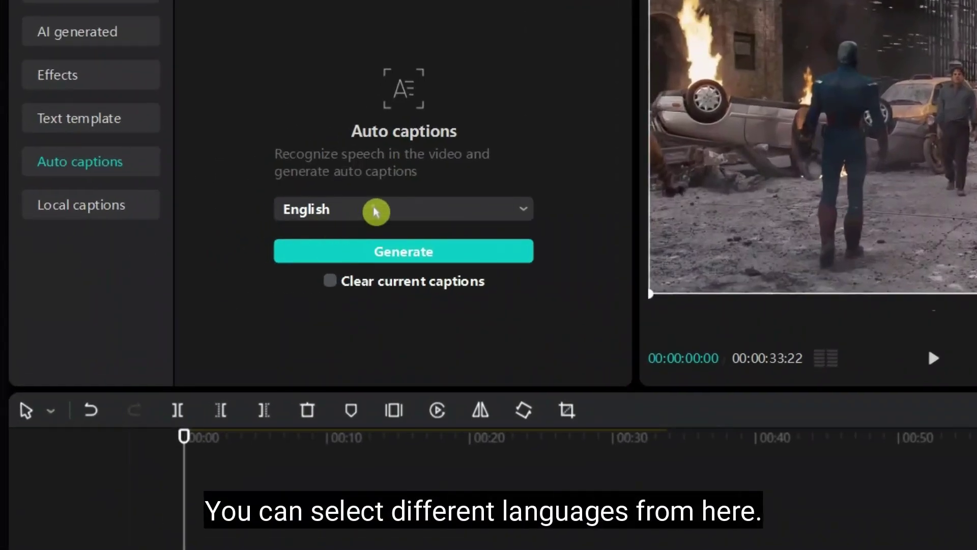
left_click(375, 212)
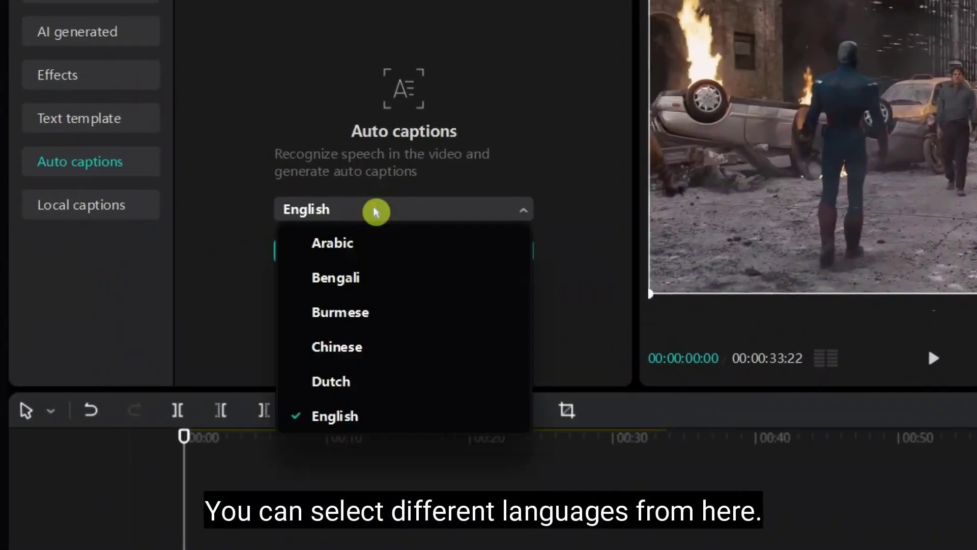
left_click(582, 186)
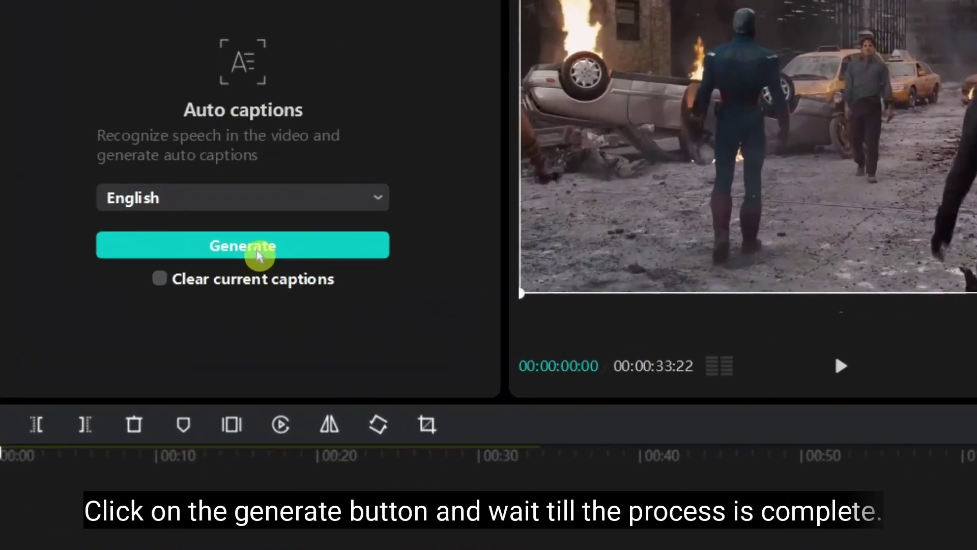
Generate English captions from the clip's speech and play the video to check them
left_click(257, 253)
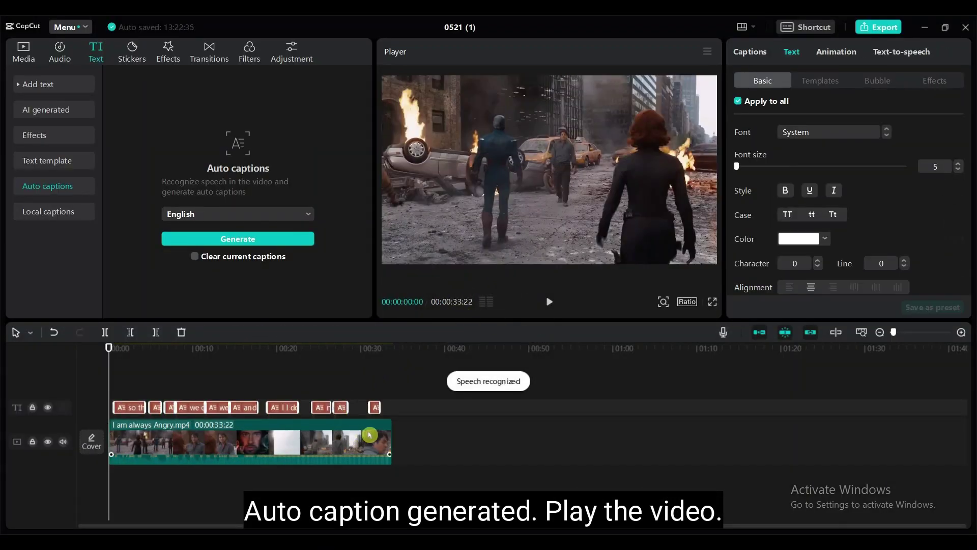
left_click(549, 302)
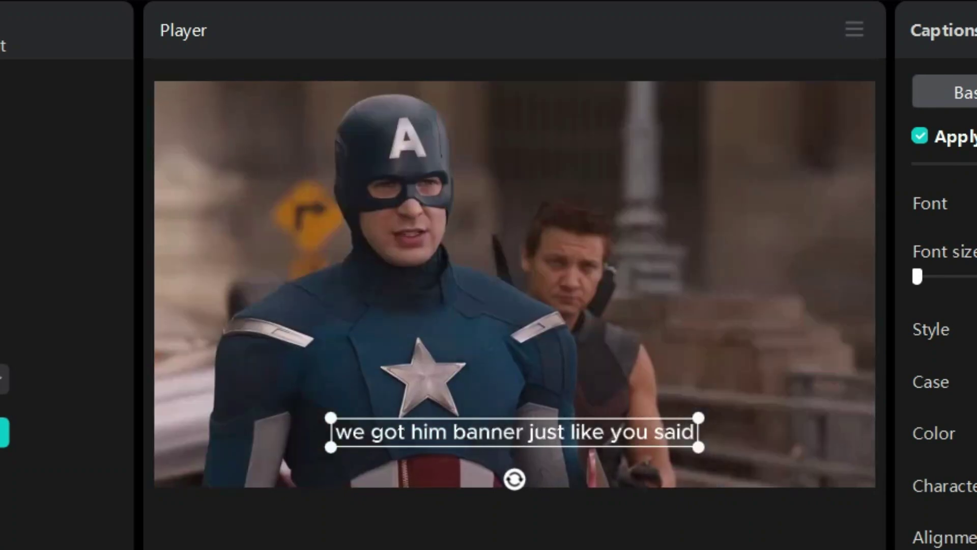
Select a caption to view the generated caption list, then move back to the first caption
left_click(482, 403)
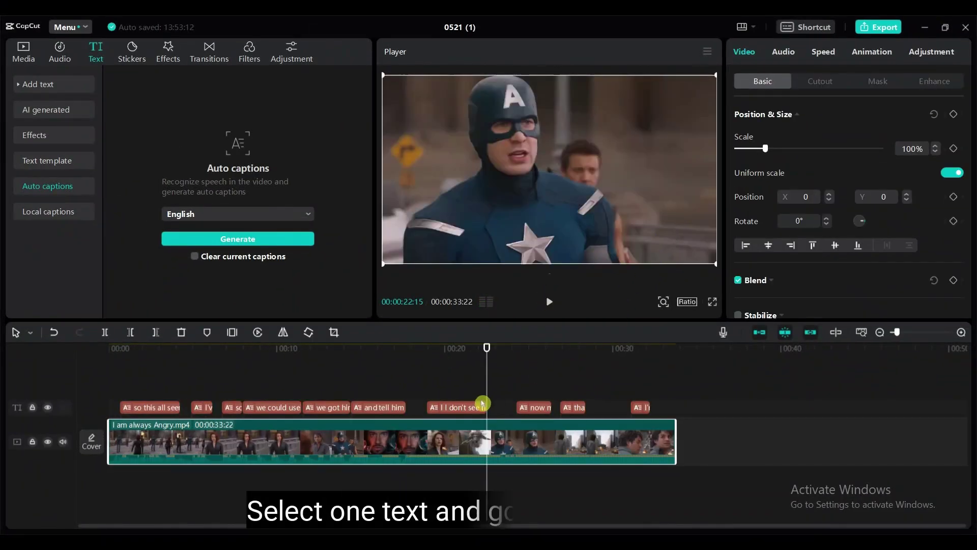
left_click(761, 52)
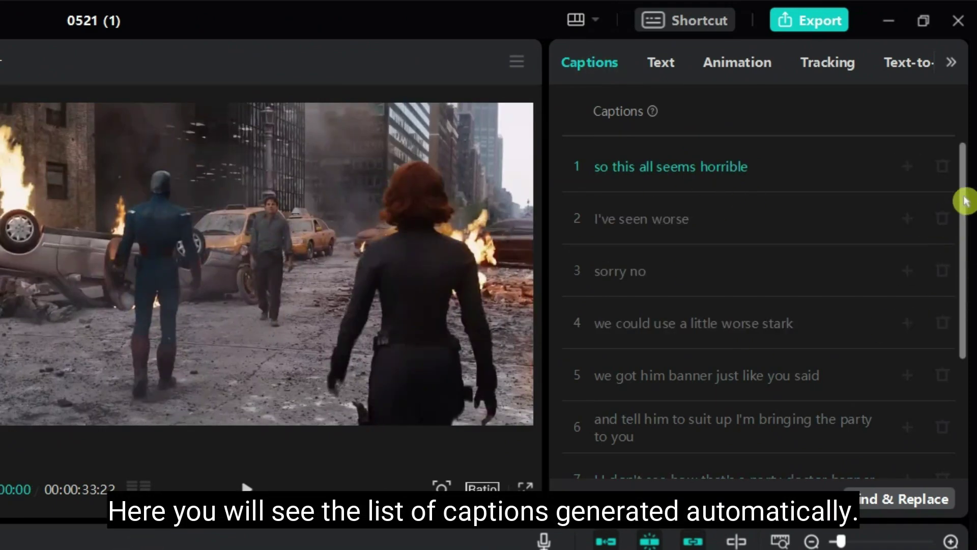
left_click_drag(963, 199, 555, 98)
left_click(116, 351)
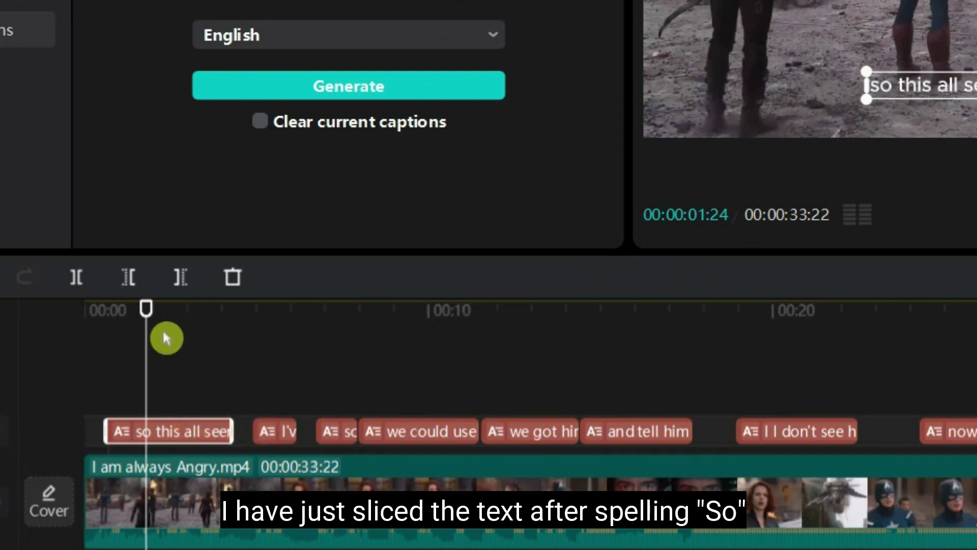
Split the first caption after the word 'So' and set caption 1's text to 'So'
left_click(70, 285)
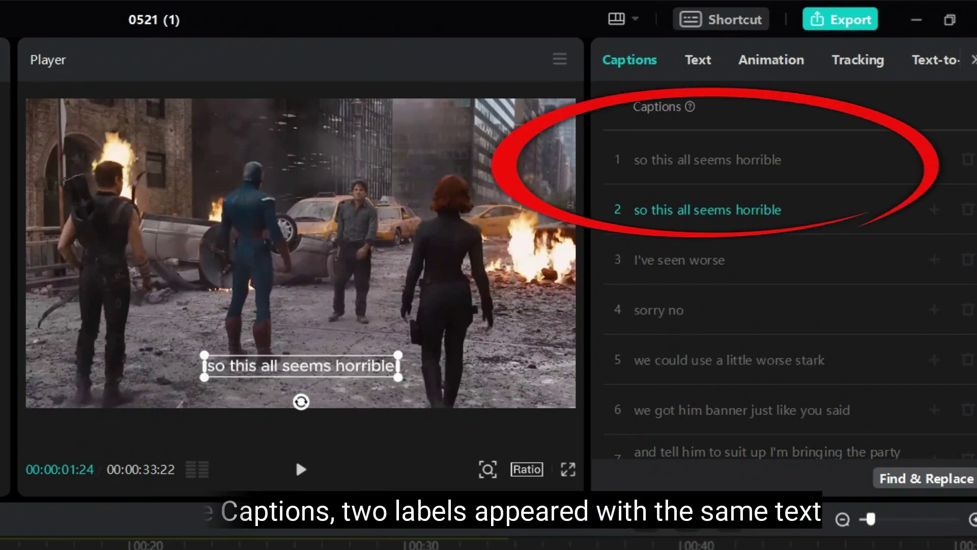
left_click(666, 160)
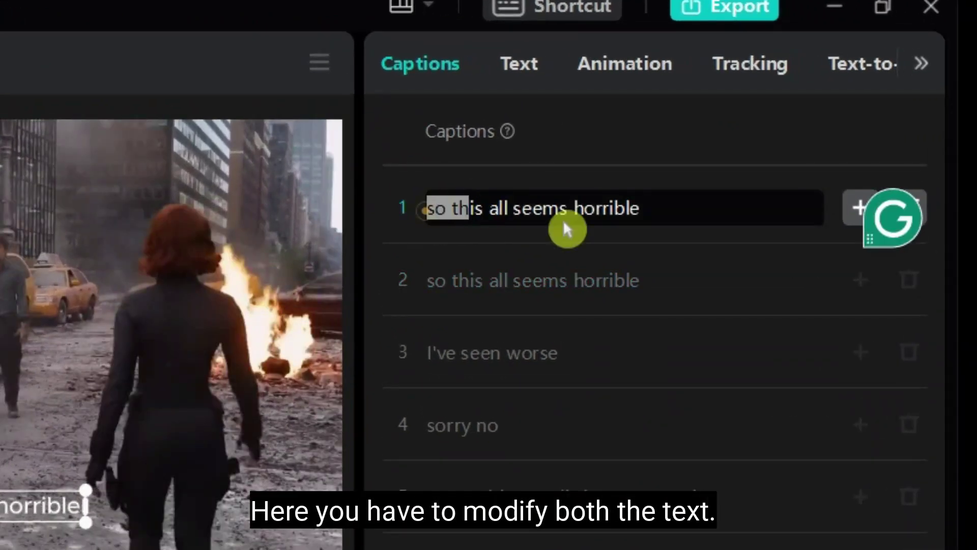
left_click_drag(565, 224, 653, 219)
type("So")
Change caption 2 to 'This all seems horrible' and shift its clip to match the audio
left_click(560, 279)
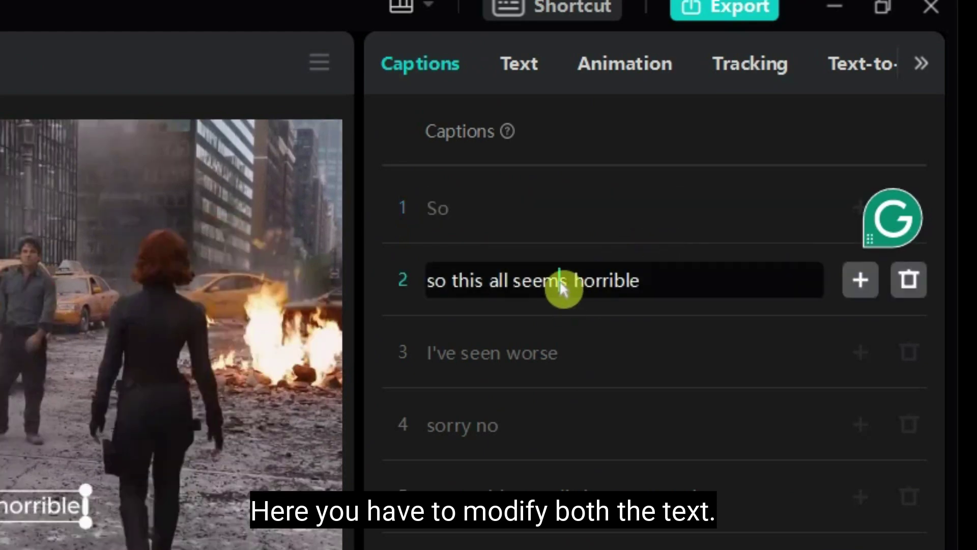
left_click(462, 286)
key("BackSpace")
key("BackSpace")
key("BackSpace")
key("BackSpace")
type("T")
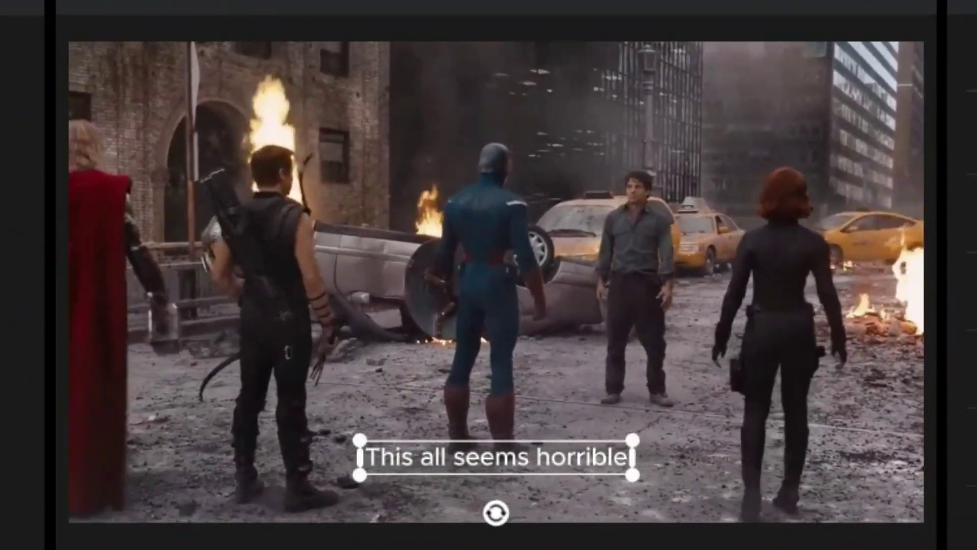
left_click(144, 407)
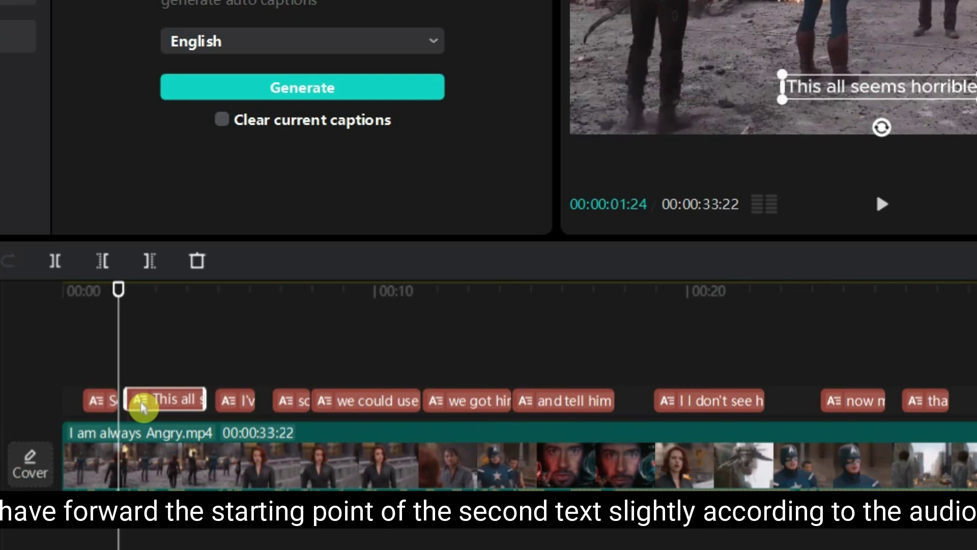
left_click_drag(142, 407, 197, 400)
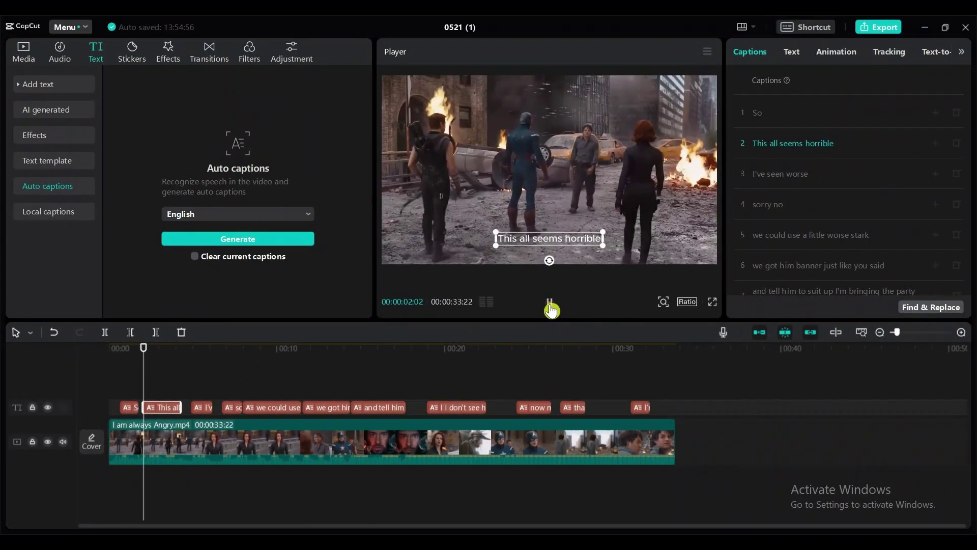
Play to the 'sorry no' caption, correct its text, and replay that stretch
left_click(882, 204)
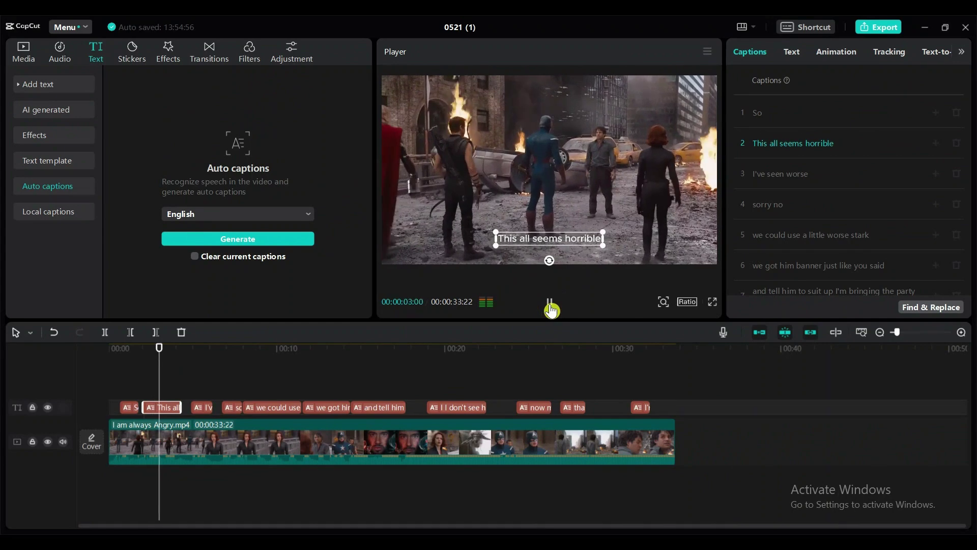
left_click(229, 350)
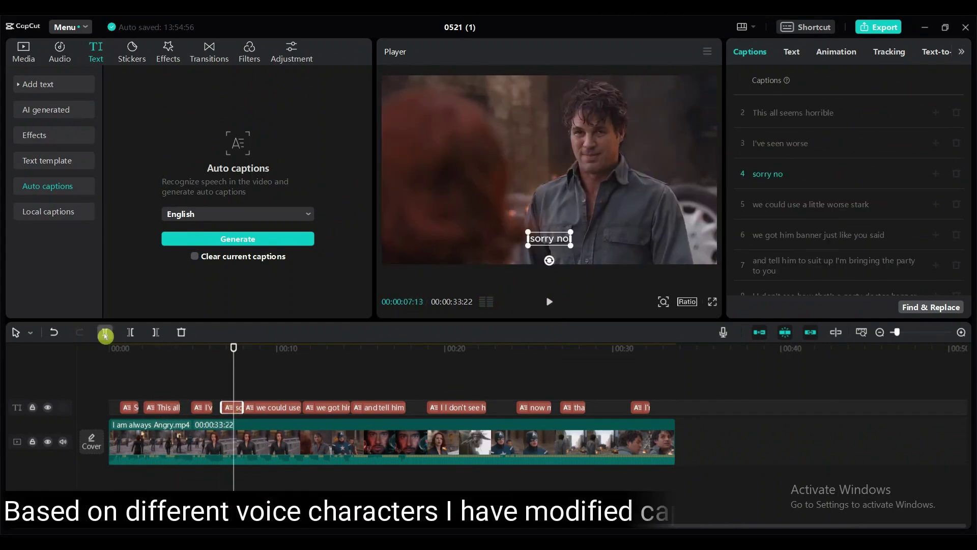
left_click_drag(784, 204, 748, 203)
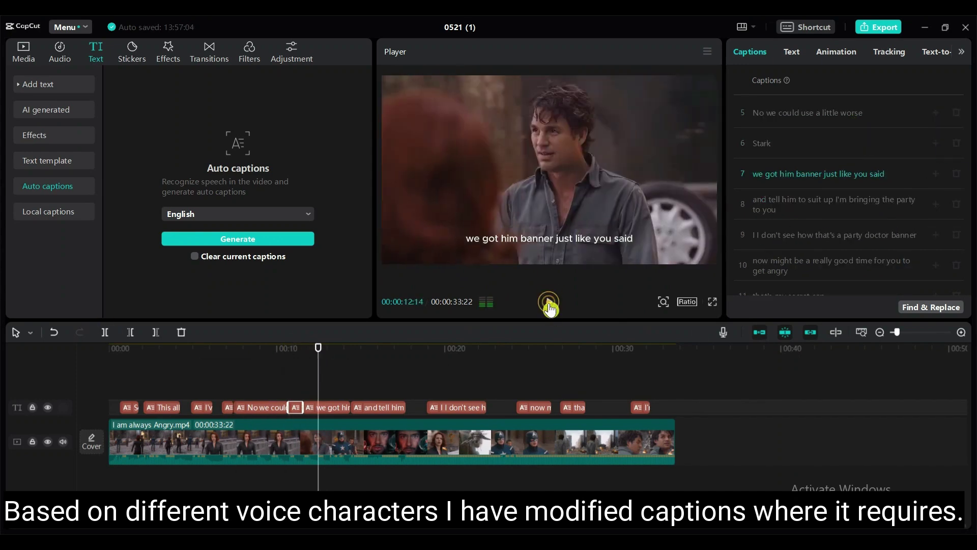
left_click(549, 302)
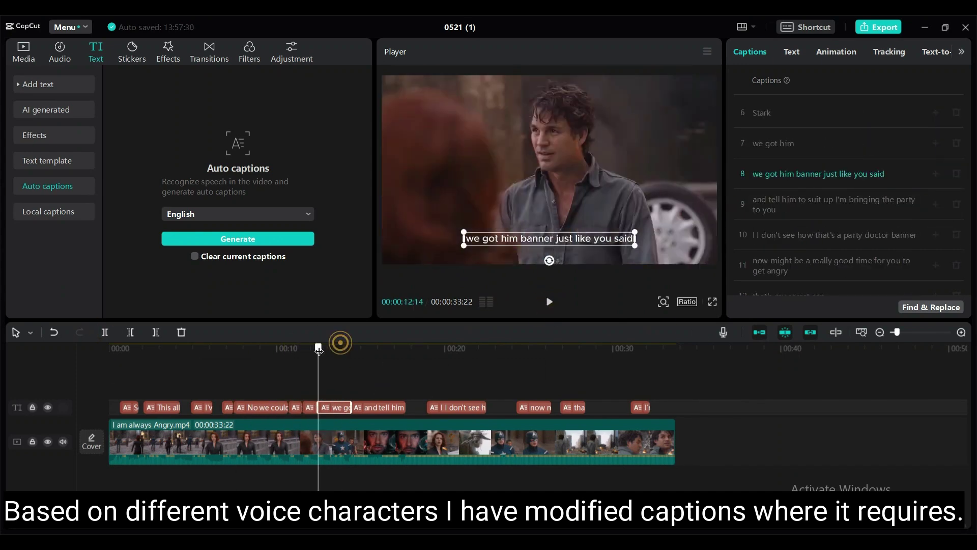
Split the 'we got him' caption in two, correct the next caption, and review from the start
left_click(802, 176)
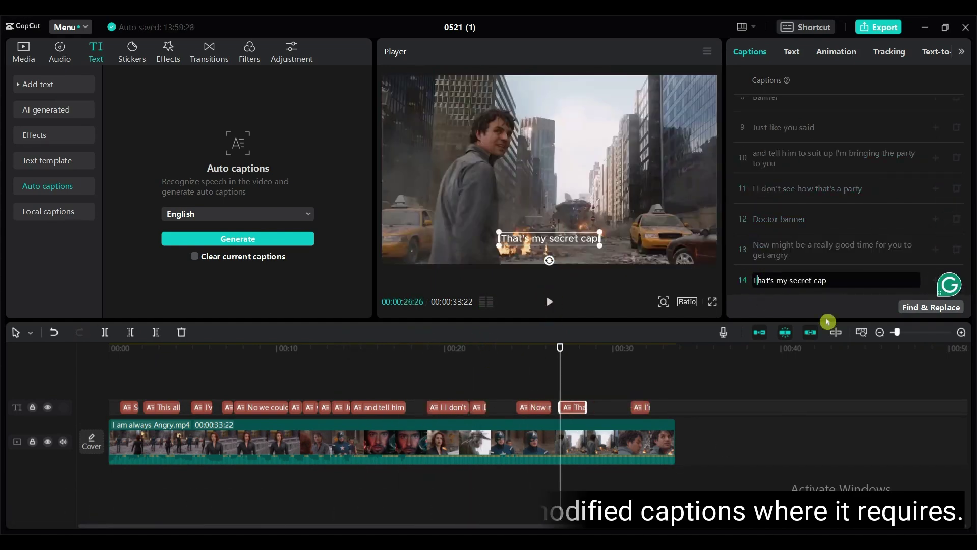
left_click(757, 123)
left_click(120, 348)
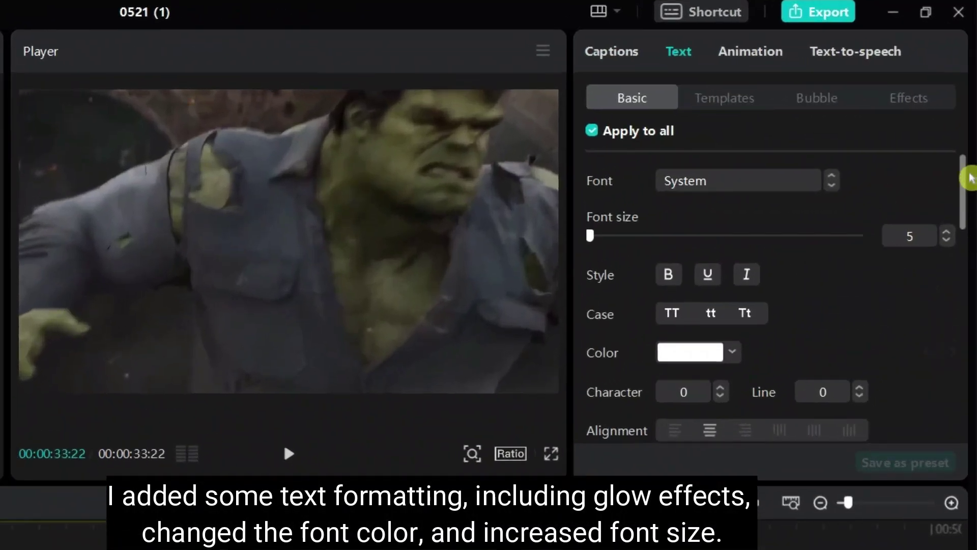
Turn on glow for all captions, make the text bright yellow, and set font size 9
left_click_drag(970, 129, 961, 262)
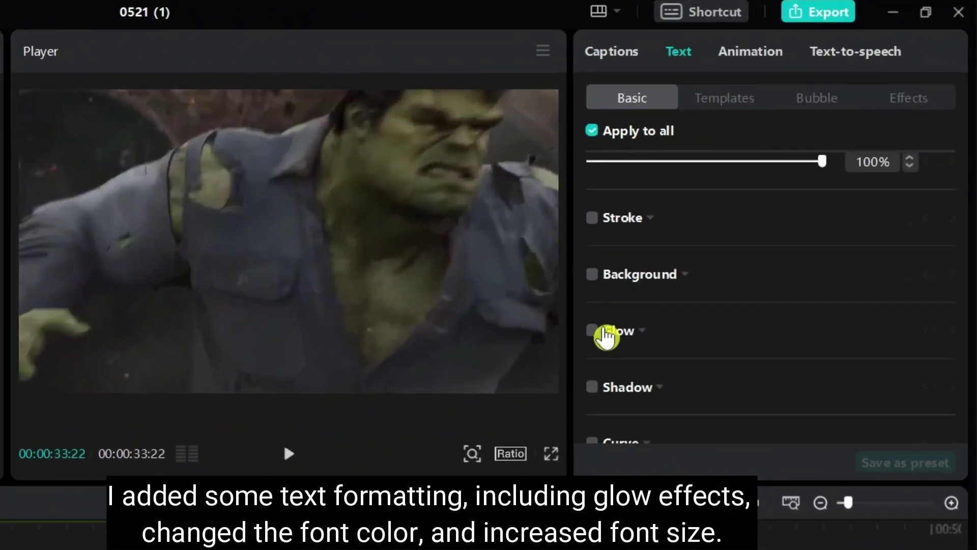
left_click(593, 331)
left_click_drag(964, 356, 960, 427)
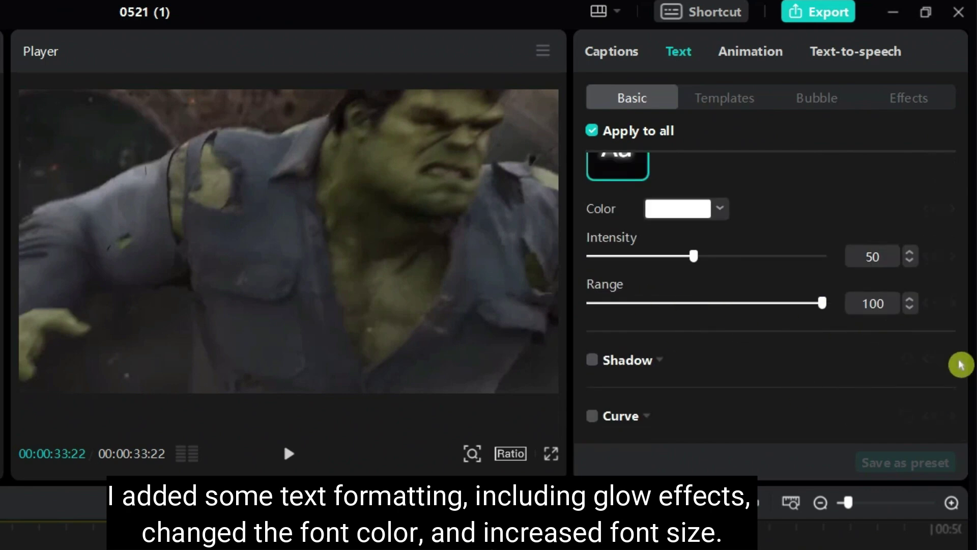
left_click_drag(961, 365, 967, 189)
left_click(694, 304)
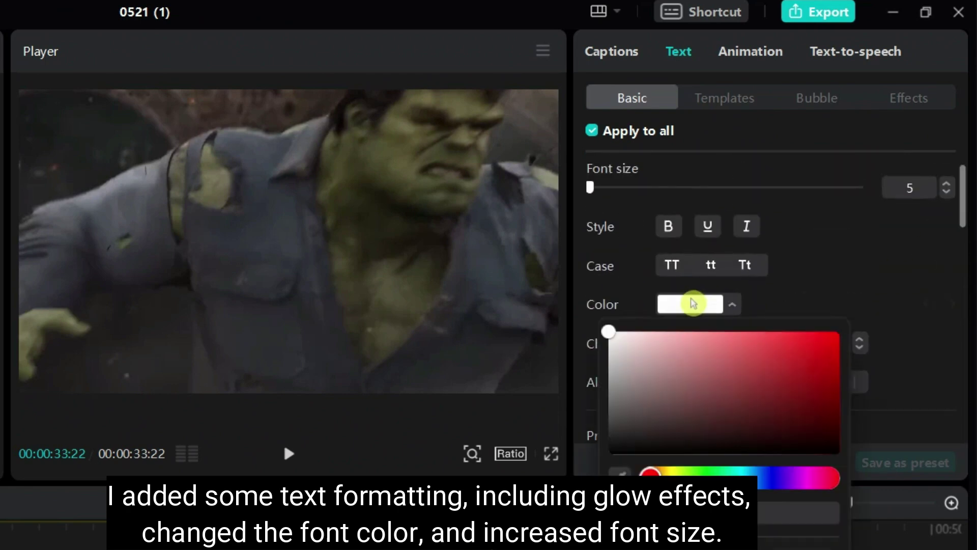
left_click(679, 476)
left_click(840, 332)
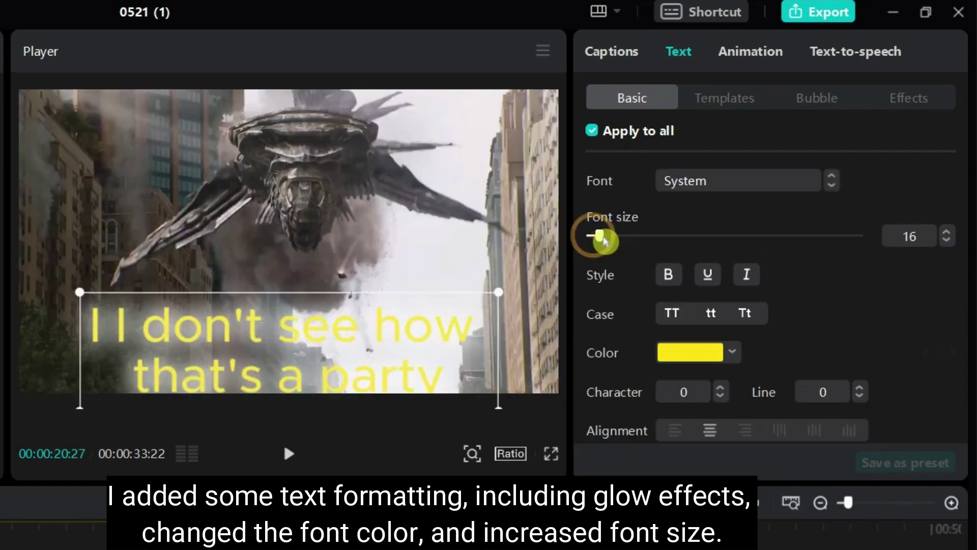
left_click_drag(594, 234, 597, 246)
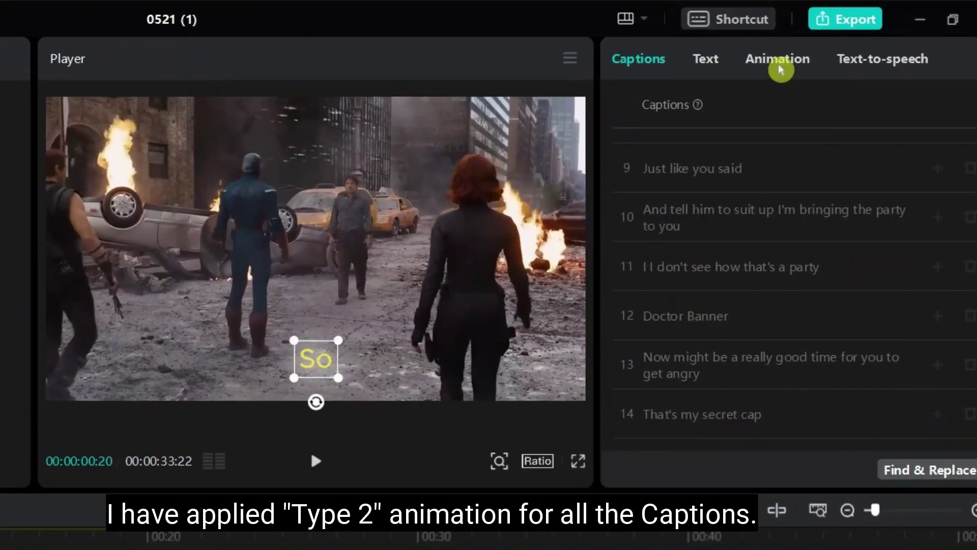
Apply the Type 2 in-animation and lengthen it on the Doctor Banner, Now and So captions
left_click(780, 66)
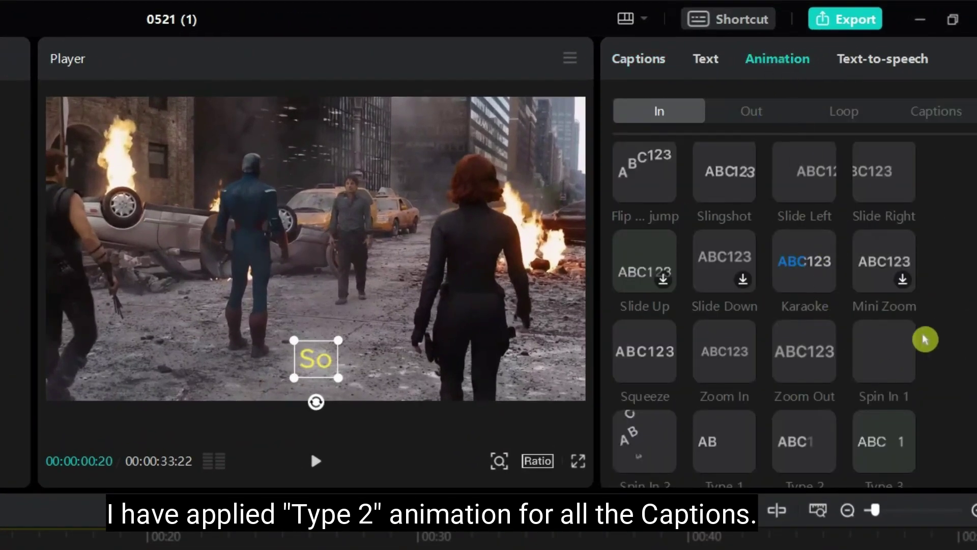
scroll(926, 339, "down", 1)
left_click(807, 445)
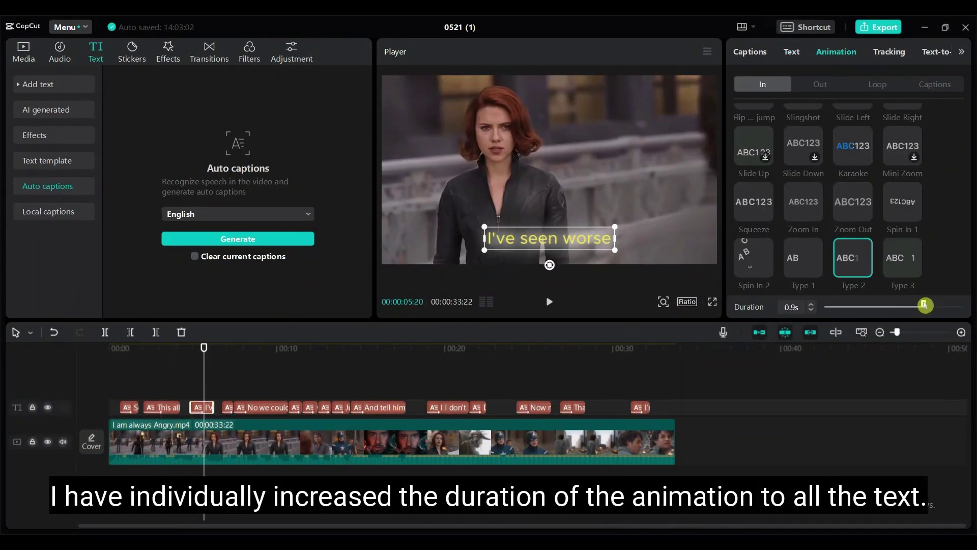
left_click(454, 347)
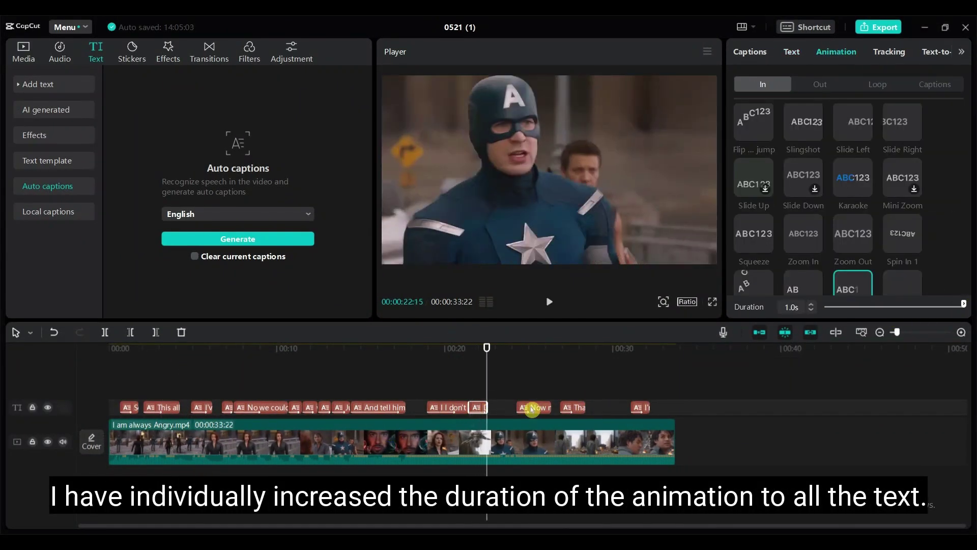
left_click(853, 279)
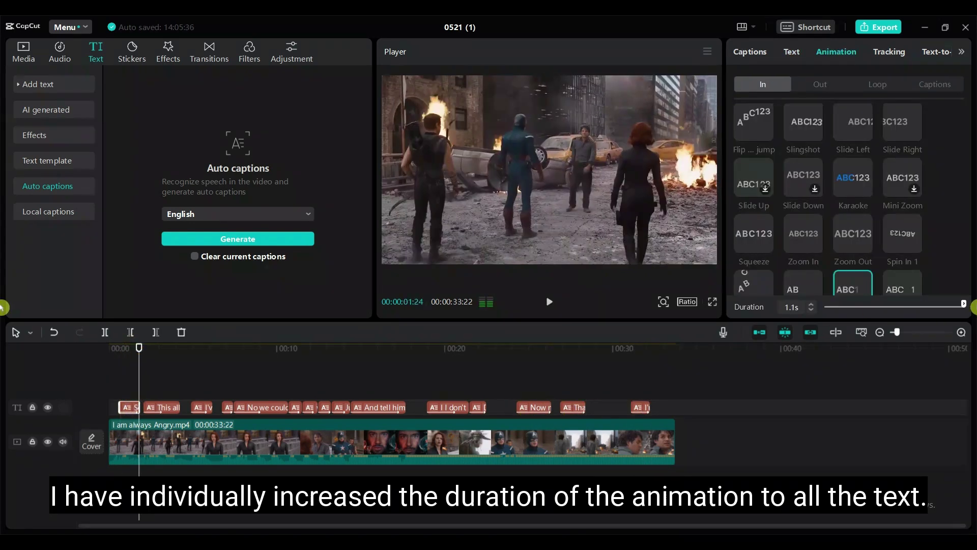
left_click(131, 349)
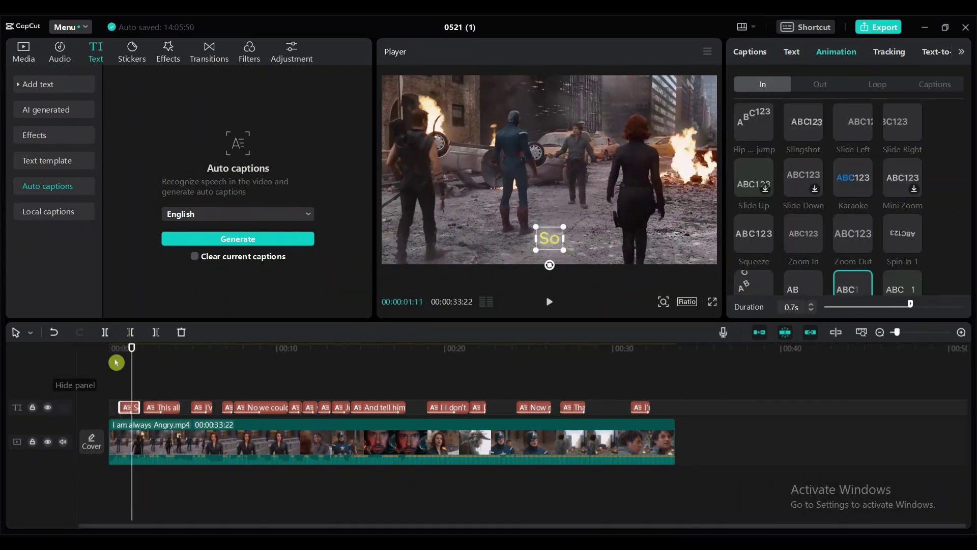
Return the playhead to 00:00 and play the captioned clip from the beginning
left_click_drag(130, 350, 75, 343)
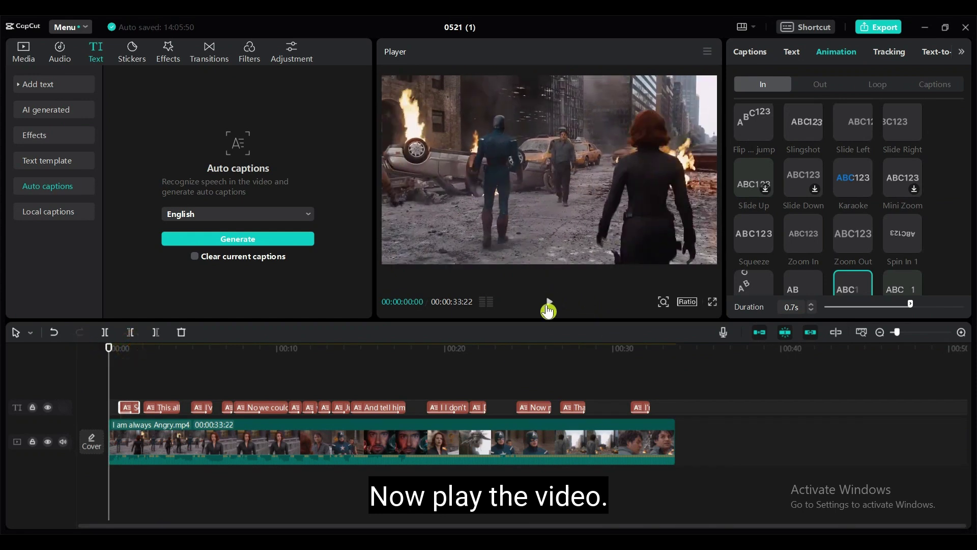
left_click(549, 303)
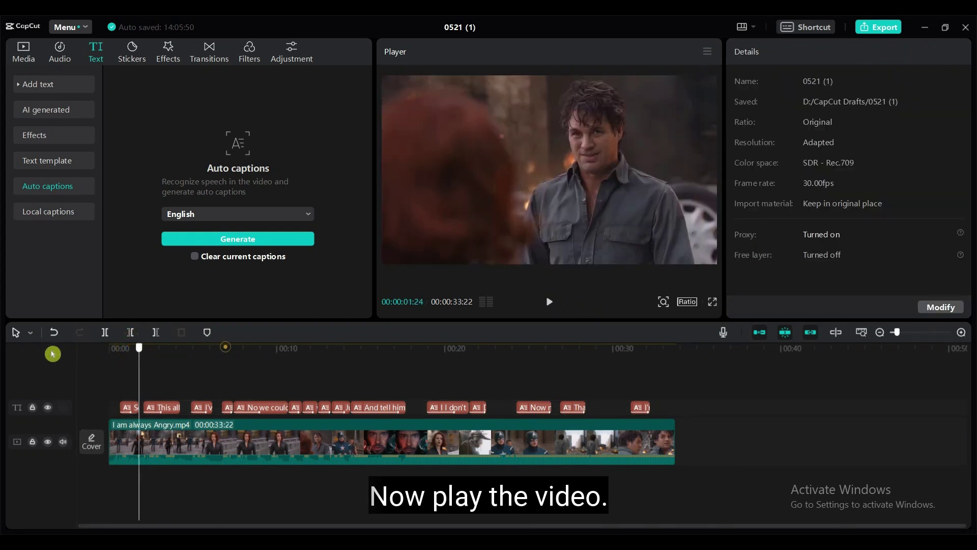